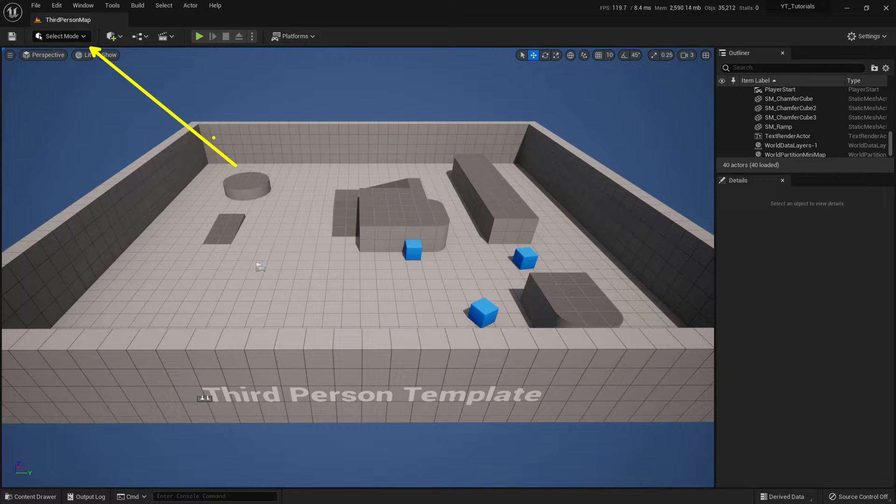
- Switch the level editor to Modeling mode and look through its tool categories
{"action": "left_click", "coordinate": [88, 37]}
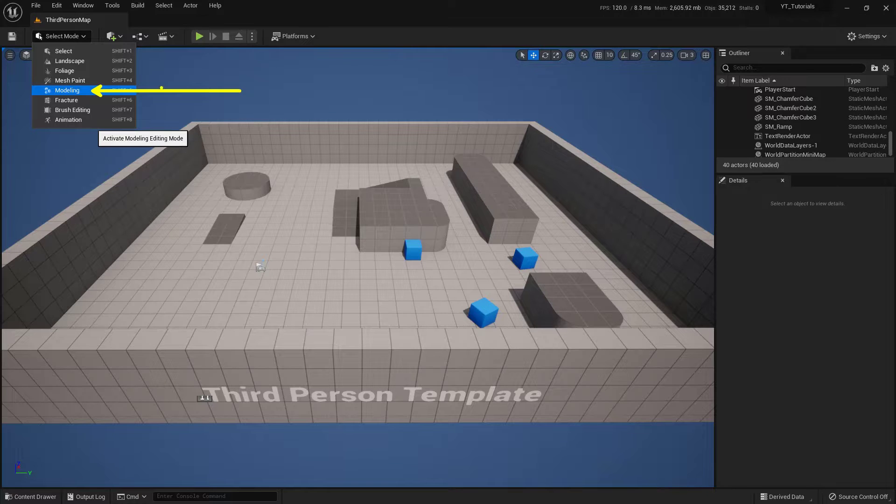
{"action": "left_click", "coordinate": [91, 91]}
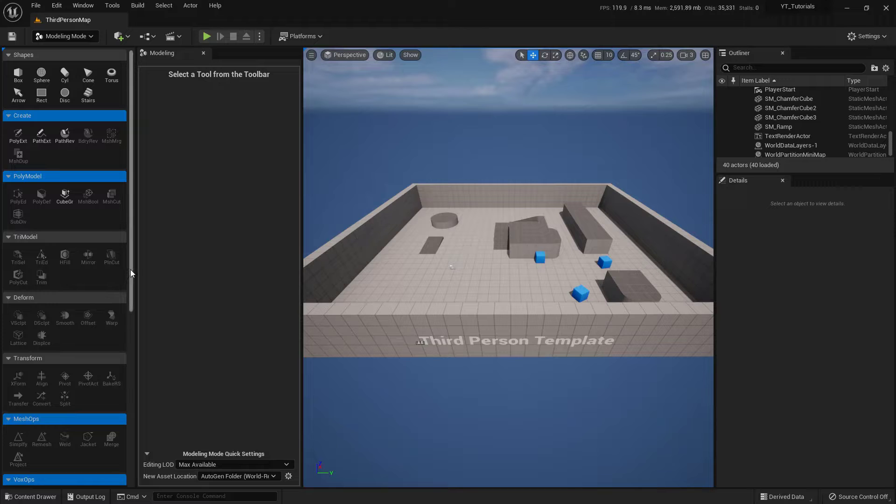
{"action": "left_click_drag", "start_coordinate": [131, 270], "coordinate": [130, 295]}
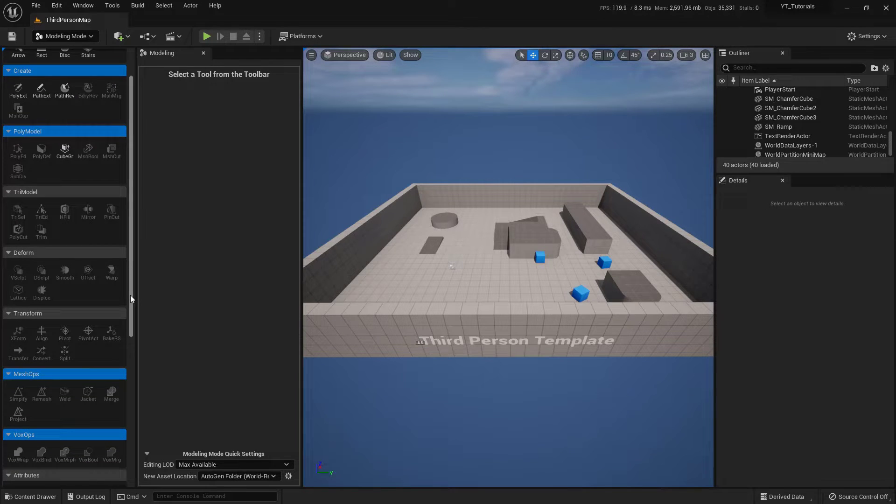
{"action": "left_click_drag", "start_coordinate": [131, 295], "coordinate": [129, 270]}
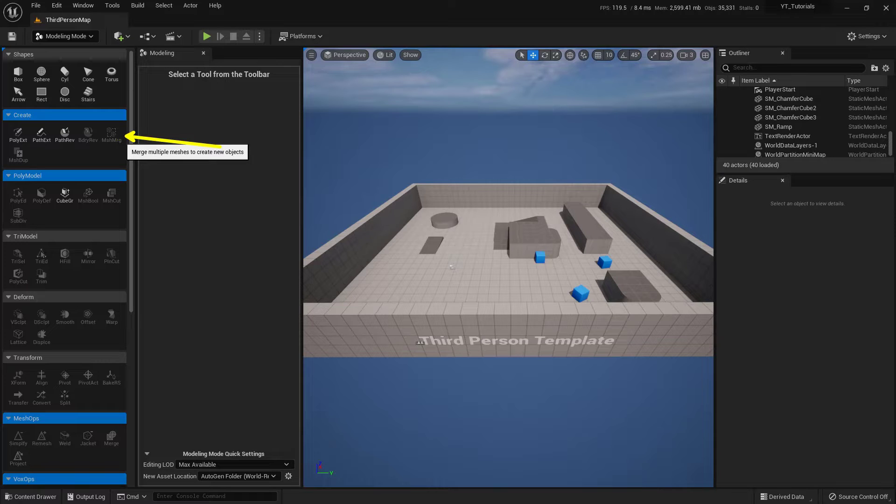
- Duplicate the blue chamfer cube beside the grey block and offset the raised copy so the two cubes overlap
{"action": "left_click", "coordinate": [540, 257]}
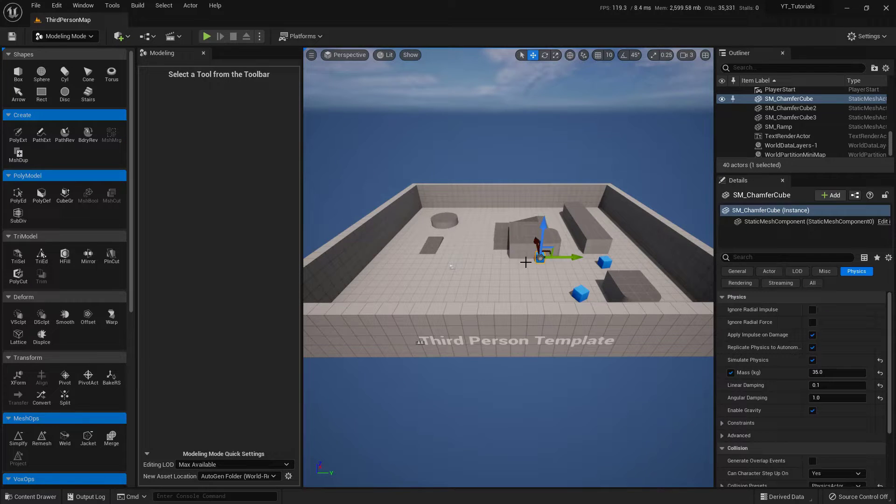
{"action": "key", "text": "f"}
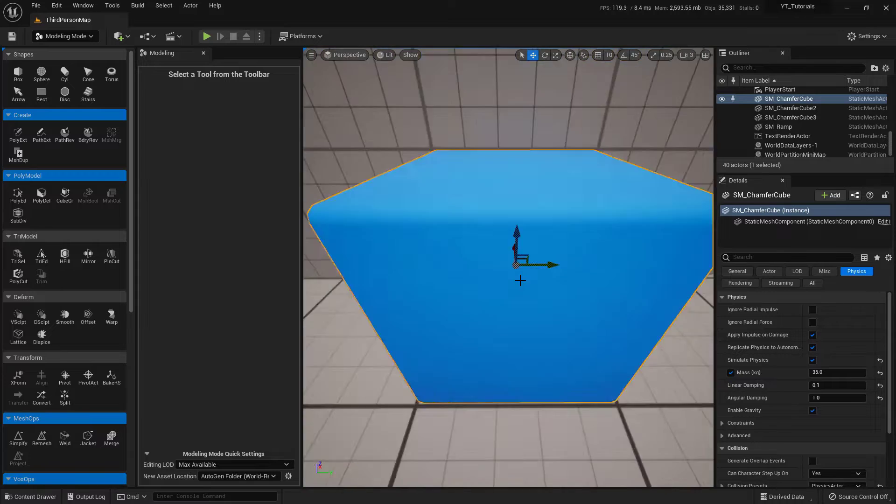
{"action": "left_click_drag", "start_coordinate": [520, 280], "coordinate": [583, 318], "text": "alt"}
{"action": "scroll", "coordinate": [519, 280], "scroll_direction": "down", "scroll_amount": 5}
{"action": "left_click_drag", "start_coordinate": [520, 280], "coordinate": [574, 252], "text": "alt"}
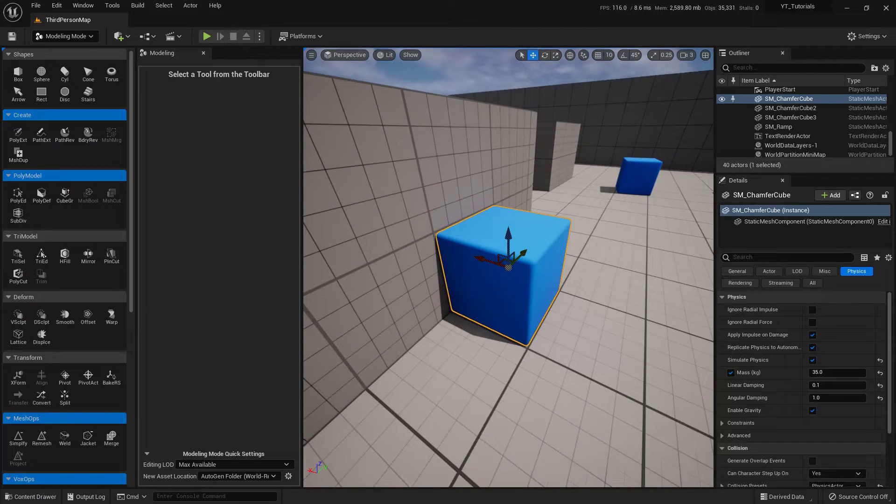
{"action": "left_click_drag", "start_coordinate": [466, 259], "coordinate": [482, 260], "text": "alt"}
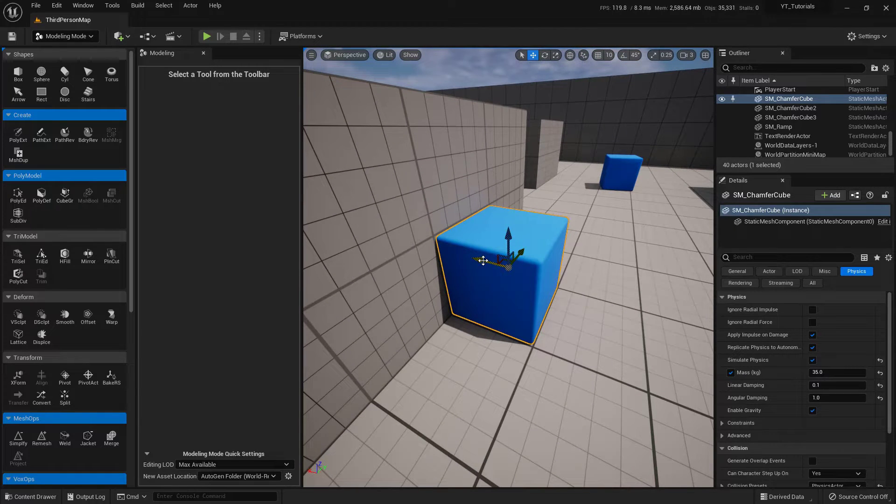
{"action": "left_click_drag", "start_coordinate": [484, 261], "coordinate": [584, 220], "text": "alt"}
{"action": "left_click_drag", "start_coordinate": [512, 252], "coordinate": [537, 247], "text": "alt"}
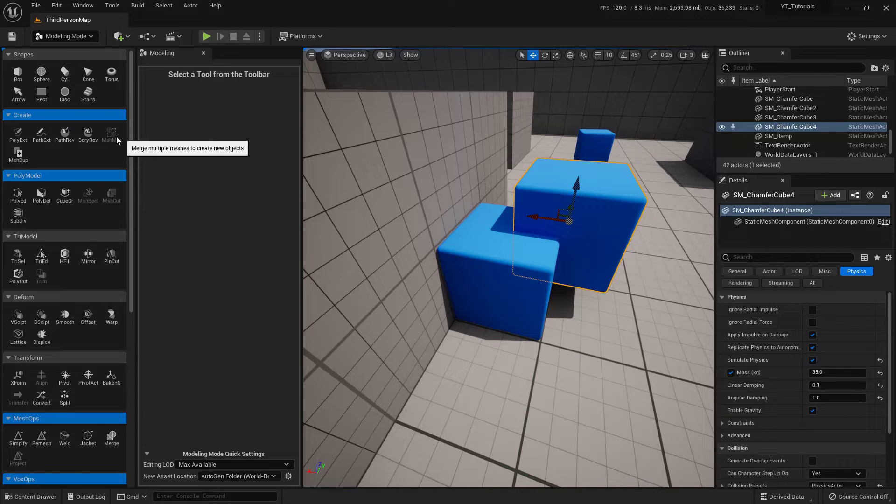
- Merge the two overlapping cubes with the mesh merge tool into a new object named Combined, using Keep Inputs
{"action": "left_click", "coordinate": [483, 255]}
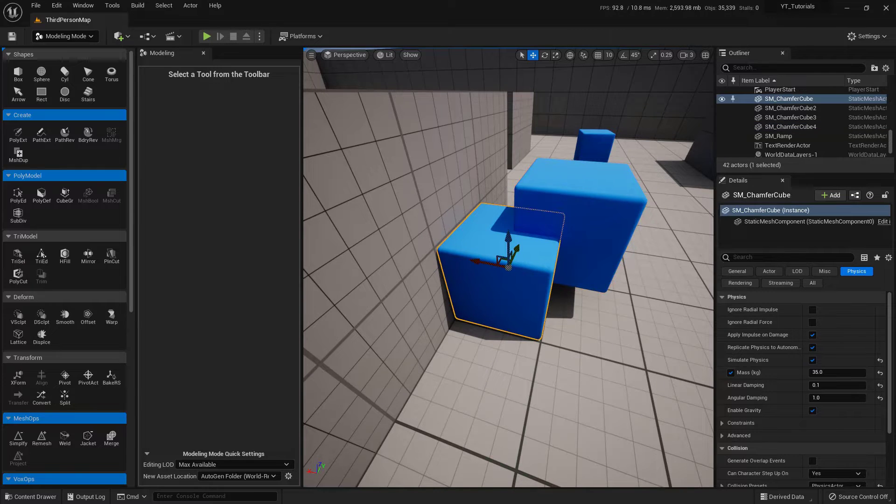
{"action": "left_click", "coordinate": [598, 214], "text": "ctrl"}
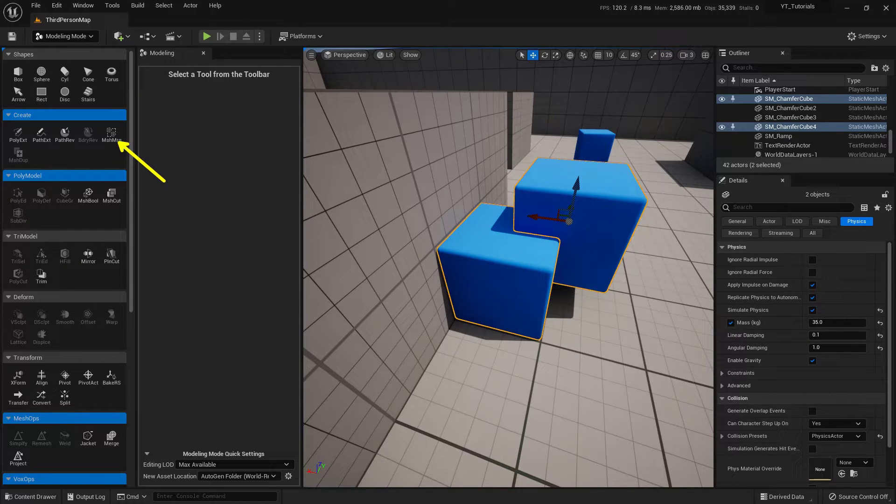
{"action": "left_click", "coordinate": [112, 135]}
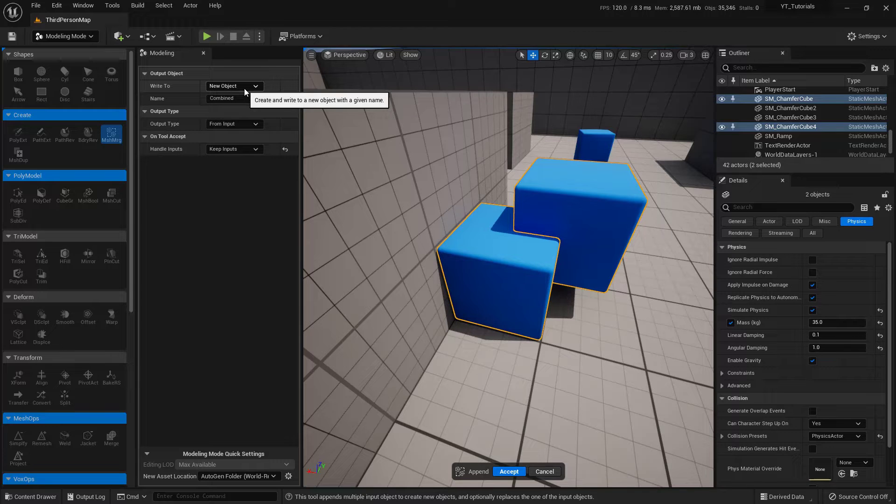
{"action": "left_click", "coordinate": [236, 99]}
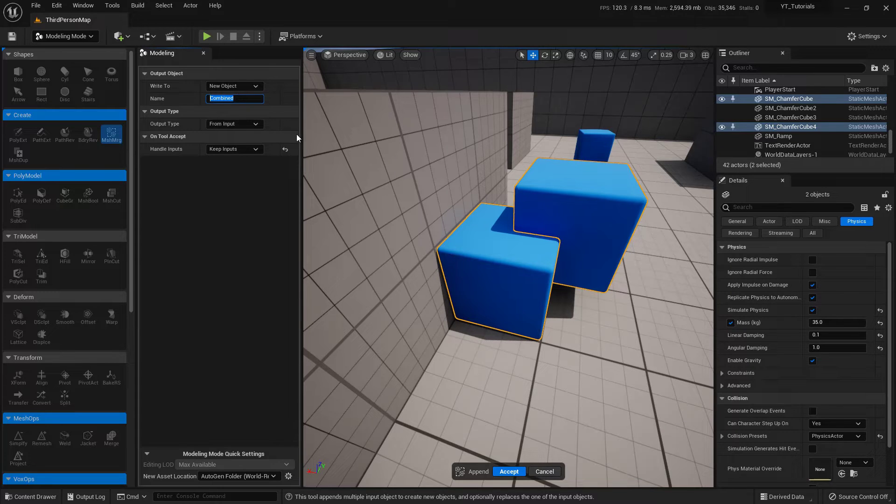
{"action": "left_click", "coordinate": [280, 124]}
{"action": "left_click", "coordinate": [252, 149]}
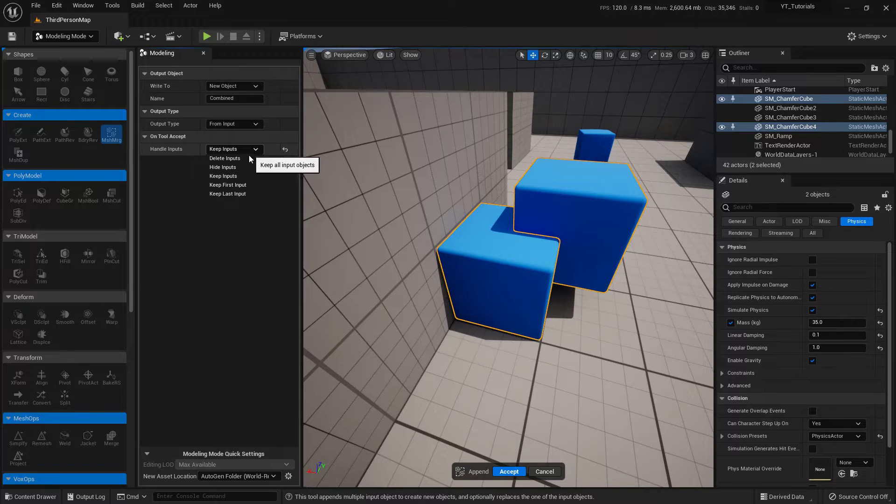
{"action": "left_click", "coordinate": [225, 159]}
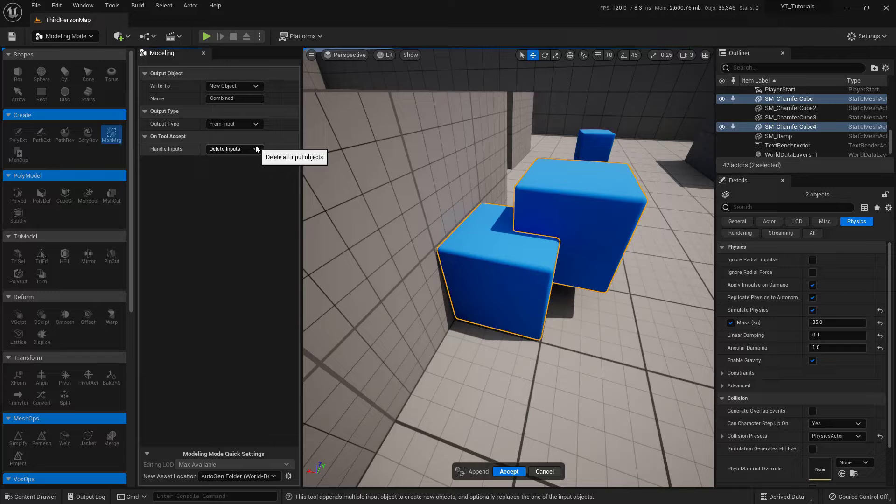
{"action": "left_click", "coordinate": [256, 148]}
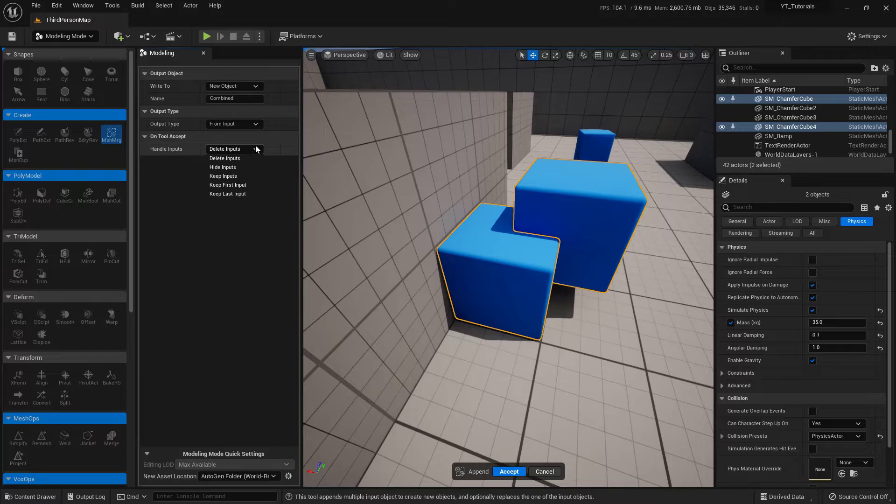
{"action": "left_click", "coordinate": [251, 176]}
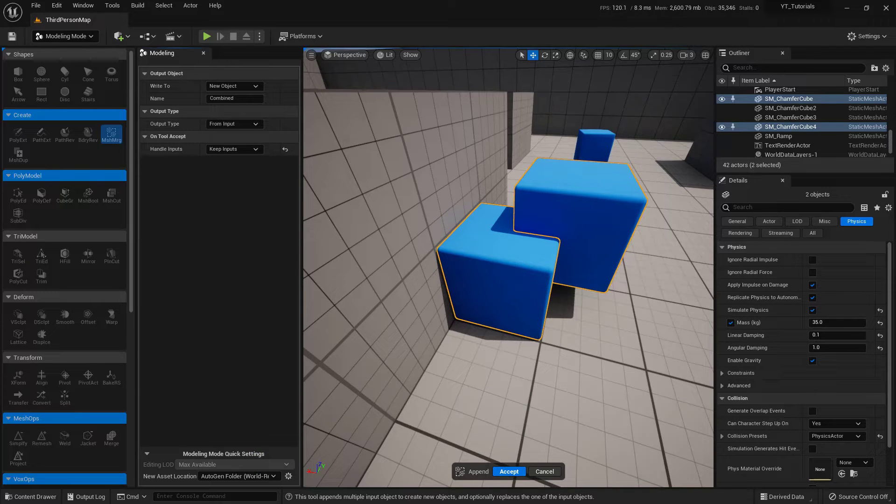
{"action": "left_click", "coordinate": [509, 472]}
- Move the Combined mesh off the original cubes and across the open floor, and clear the selection
{"action": "right_click_drag", "start_coordinate": [505, 360], "coordinate": [438, 368]}
{"action": "left_click_drag", "start_coordinate": [489, 240], "coordinate": [535, 335], "text": "alt"}
{"action": "right_click_drag", "start_coordinate": [534, 335], "coordinate": [612, 248]}
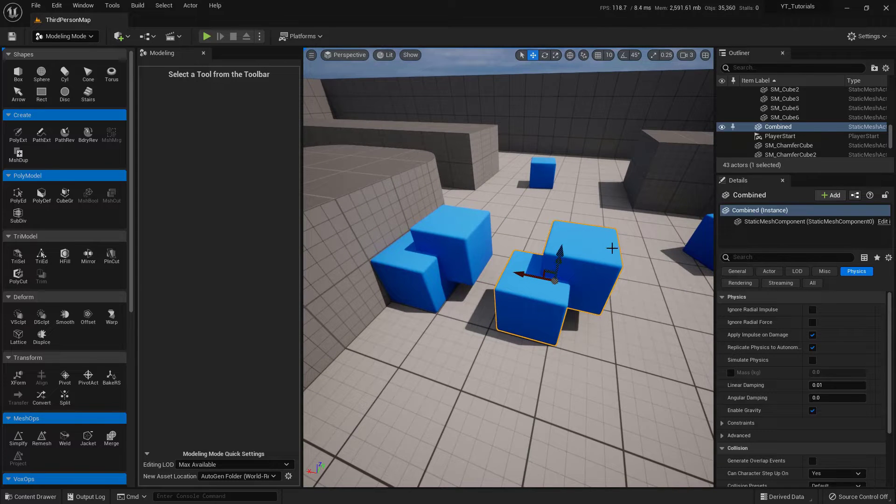
{"action": "left_click", "coordinate": [663, 248]}
{"action": "left_click", "coordinate": [532, 287]}
{"action": "right_click_drag", "start_coordinate": [543, 309], "coordinate": [481, 317]}
{"action": "key", "text": "w"}
{"action": "right_click_drag", "start_coordinate": [561, 244], "coordinate": [642, 212]}
{"action": "key", "text": "s"}
{"action": "right_click_drag", "start_coordinate": [593, 295], "coordinate": [594, 295]}
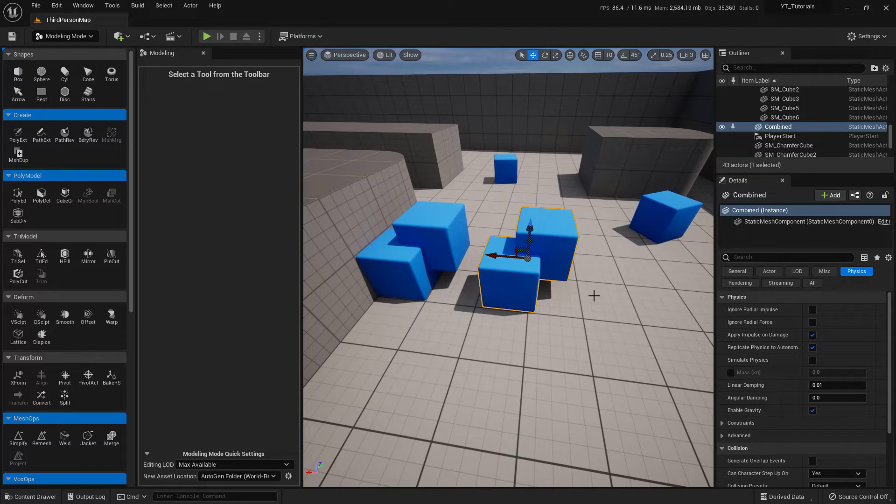
{"action": "left_click_drag", "start_coordinate": [496, 256], "coordinate": [556, 274]}
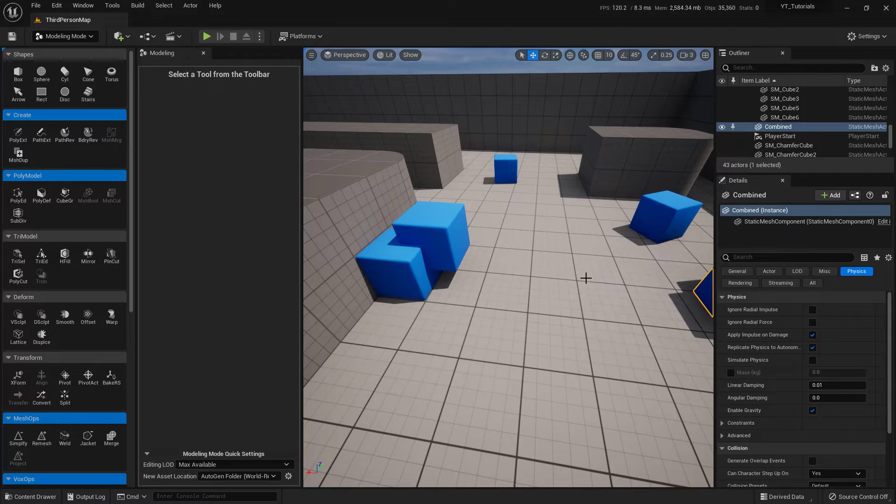
{"action": "key", "text": "Escape"}
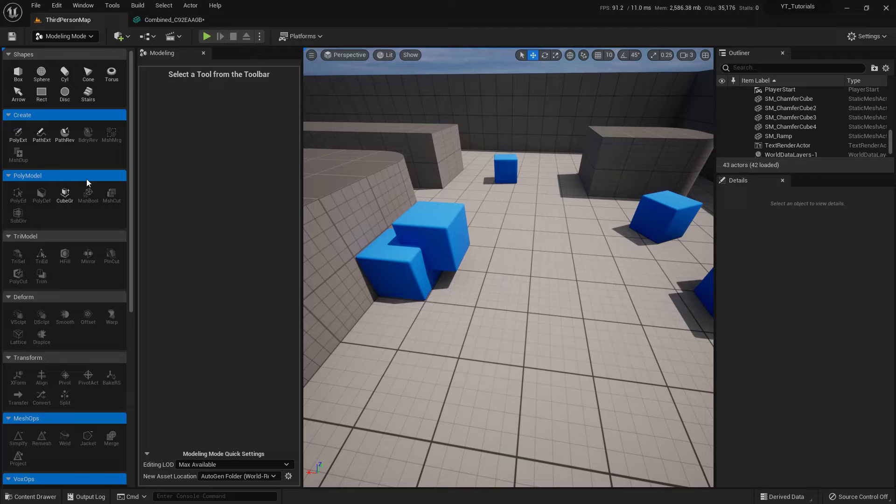
{"action": "key", "text": "ctrl+2"}
{"action": "left_click_drag", "start_coordinate": [63, 178], "coordinate": [124, 172], "text": "ctrl+shift"}
{"action": "left_click_drag", "start_coordinate": [93, 208], "coordinate": [126, 246], "text": "ctrl+shift"}
{"action": "key", "text": "Escape"}
- Create a Mesh Boolean Union of the two original overlapping cubes as a new object named Boolean, with Keep Inputs
{"action": "left_click", "coordinate": [400, 276]}
{"action": "left_click", "coordinate": [426, 233], "text": "ctrl"}
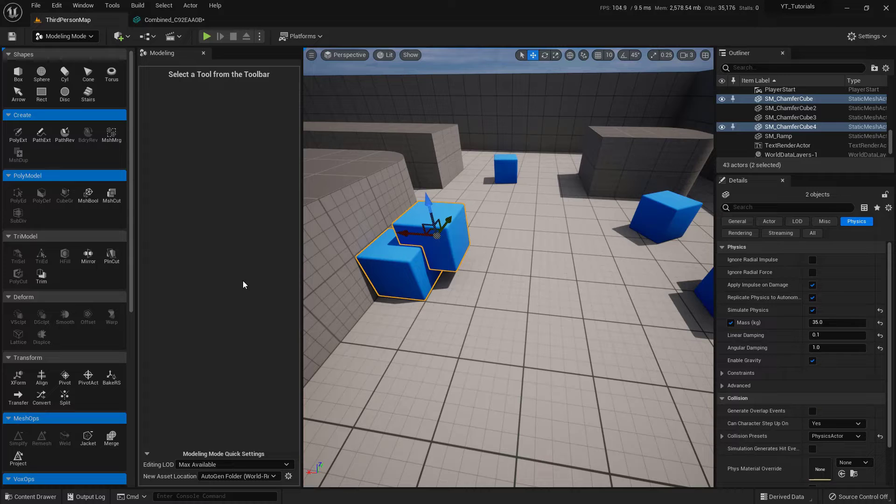
{"action": "left_click", "coordinate": [92, 202]}
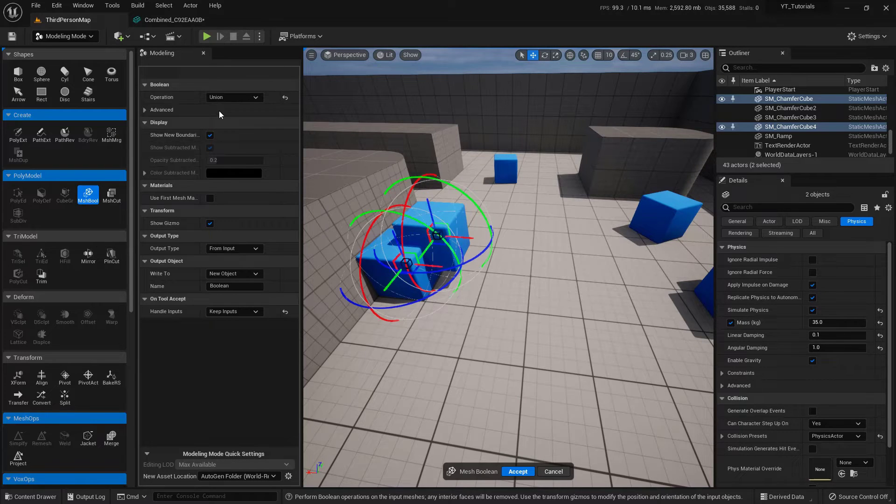
{"action": "left_click", "coordinate": [237, 99]}
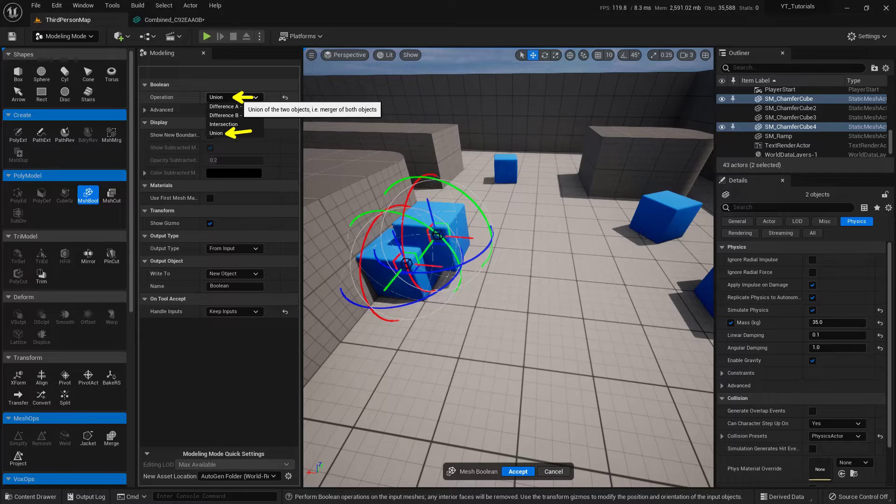
{"action": "left_click", "coordinate": [219, 133]}
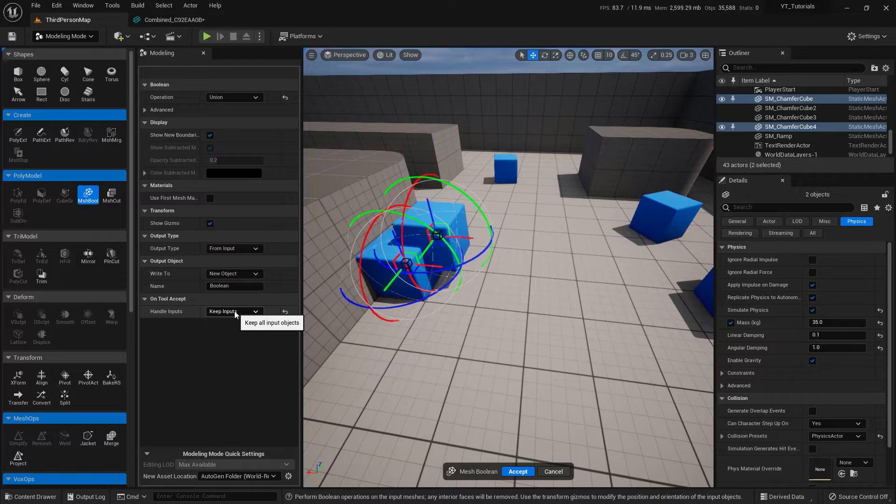
{"action": "left_click", "coordinate": [518, 472]}
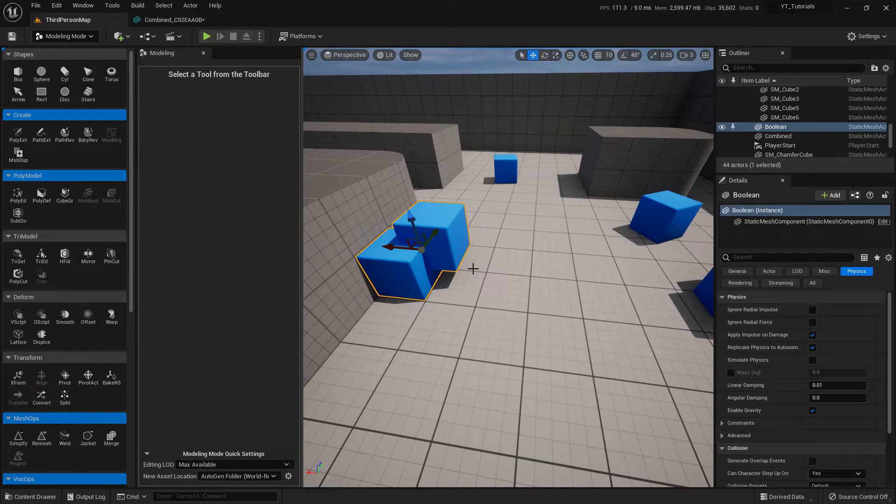
- Move the Boolean mesh off the original cubes onto the open floor between them and the Combined mesh
{"action": "left_click_drag", "start_coordinate": [383, 246], "coordinate": [508, 257]}
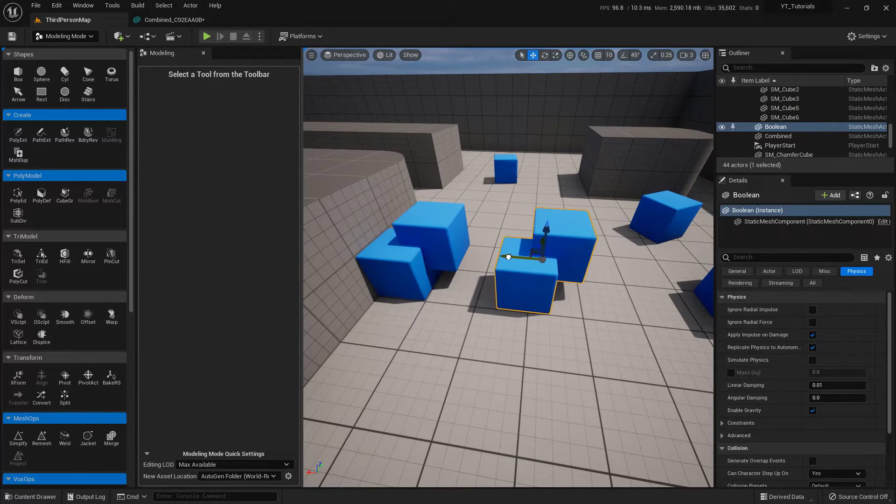
{"action": "right_click_drag", "start_coordinate": [508, 256], "coordinate": [476, 146]}
{"action": "key", "text": "w"}
{"action": "key", "text": "s"}
{"action": "key", "text": "d"}
{"action": "key", "text": "s"}
{"action": "key", "text": "w"}
{"action": "key", "text": "s"}
- Examine the Boolean and Combined meshes' interior geometry in Wireframe view, and return the viewport to Lit
{"action": "left_click", "coordinate": [382, 54]}
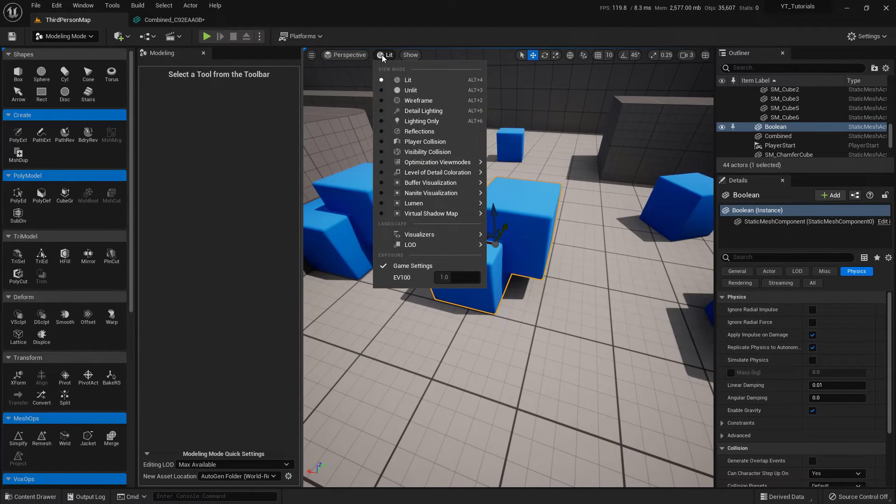
{"action": "left_click", "coordinate": [413, 100]}
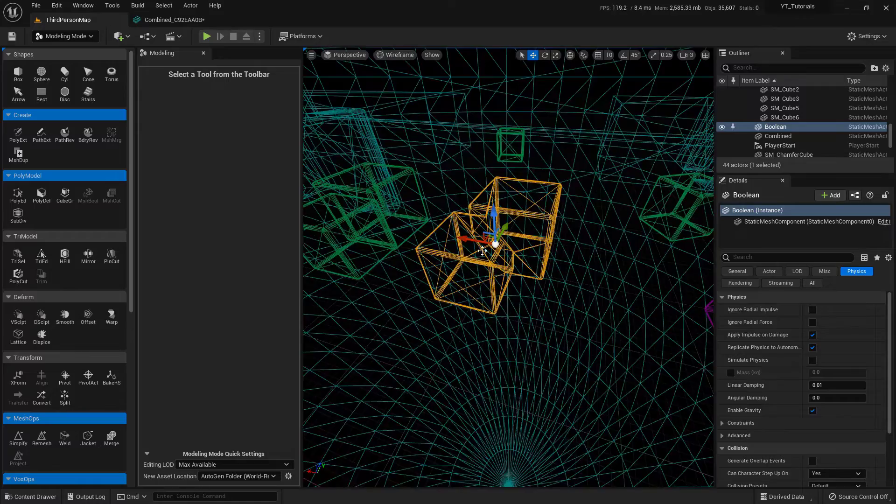
{"action": "key", "text": "d"}
{"action": "right_click_drag", "start_coordinate": [481, 251], "coordinate": [601, 309]}
{"action": "key", "text": "d"}
{"action": "left_click", "coordinate": [608, 298]}
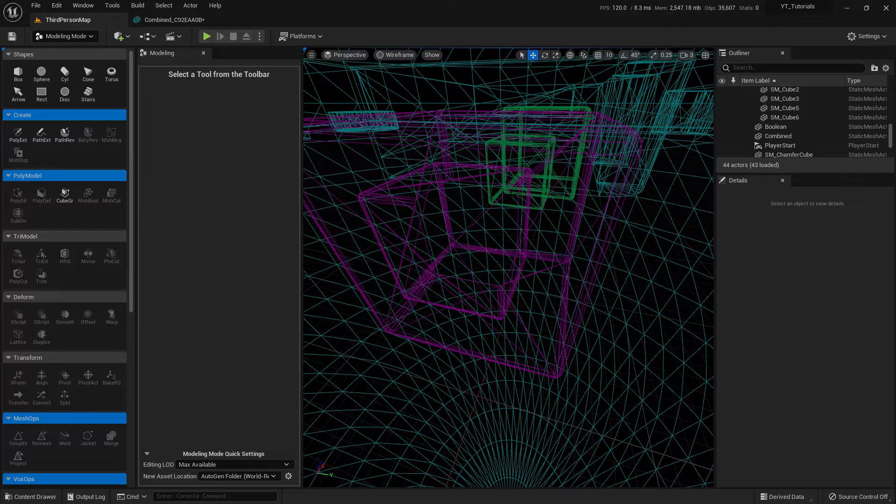
{"action": "left_click", "coordinate": [396, 55]}
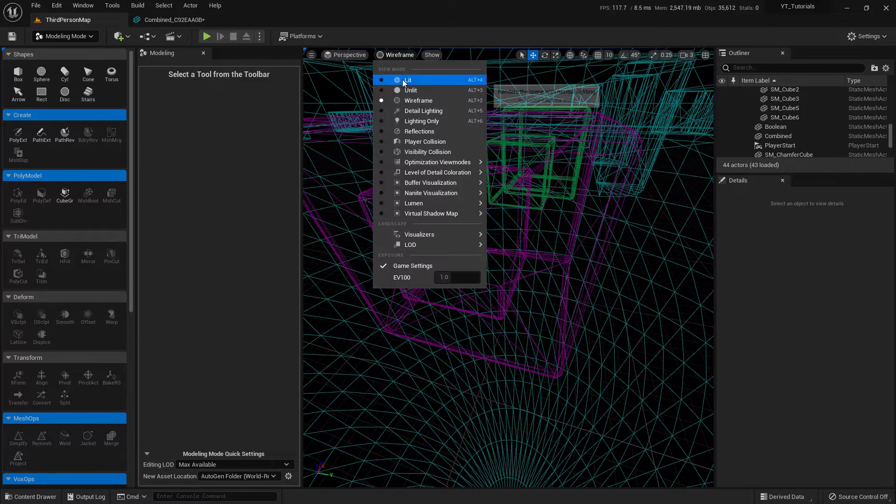
{"action": "left_click", "coordinate": [401, 75]}
- Open the Boolean mesh asset, display its UV Channel 0 layout, and return to ThirdPersonMap
{"action": "left_click", "coordinate": [475, 161]}
{"action": "double_click", "coordinate": [474, 171]}
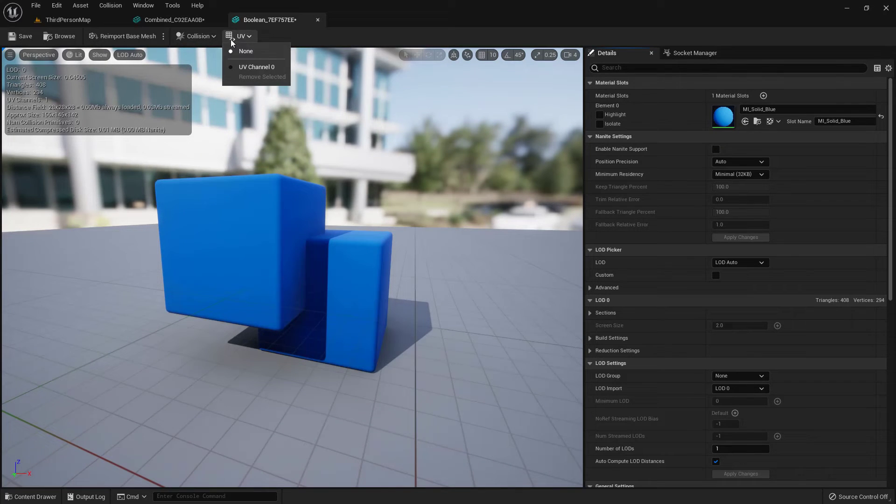
{"action": "left_click", "coordinate": [251, 66]}
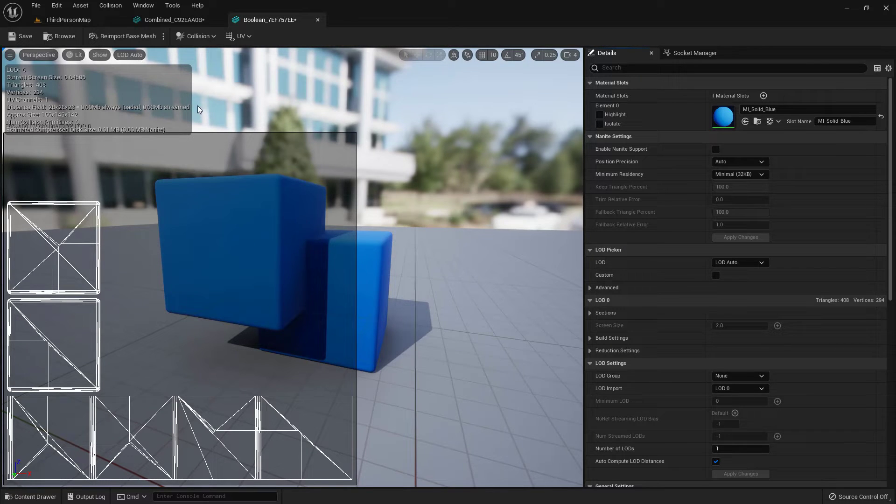
{"action": "left_click", "coordinate": [77, 21]}
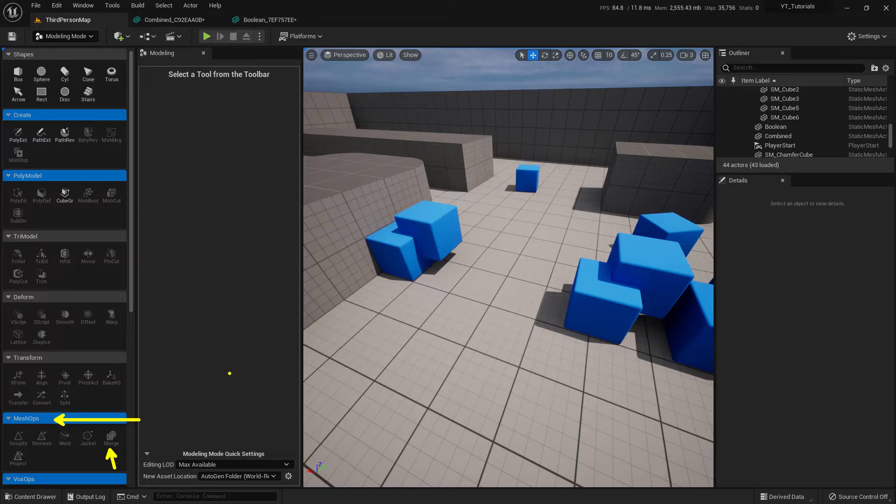
- Combine the two original overlapping cubes with MeshOps Merge as a new object named Merge, with Keep Inputs
{"action": "left_click", "coordinate": [386, 254]}
{"action": "left_click", "coordinate": [427, 219], "text": "ctrl"}
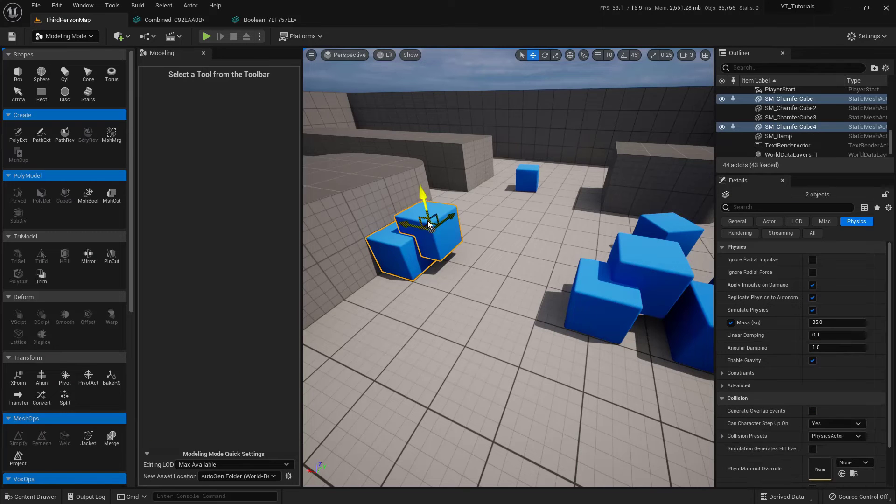
{"action": "left_click", "coordinate": [109, 440]}
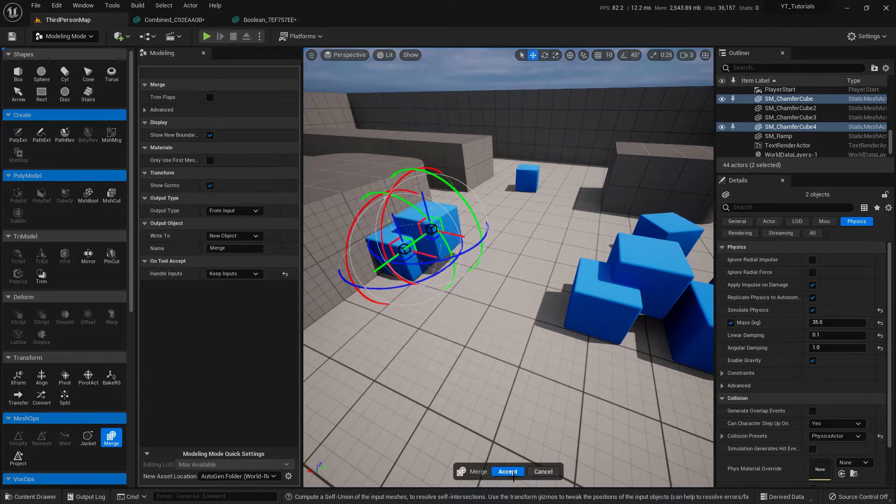
{"action": "left_click", "coordinate": [507, 471]}
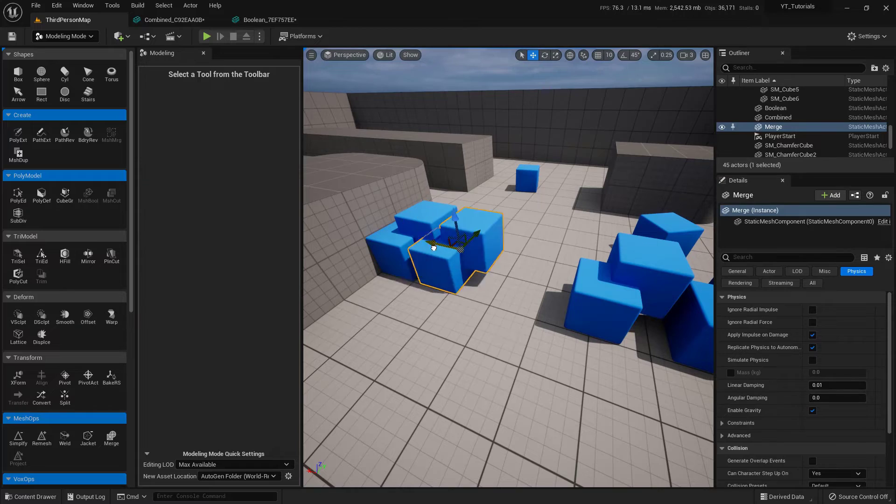
- Examine the Merge mesh up close from outside and from within its interior in the Lit view
{"action": "key", "text": "f"}
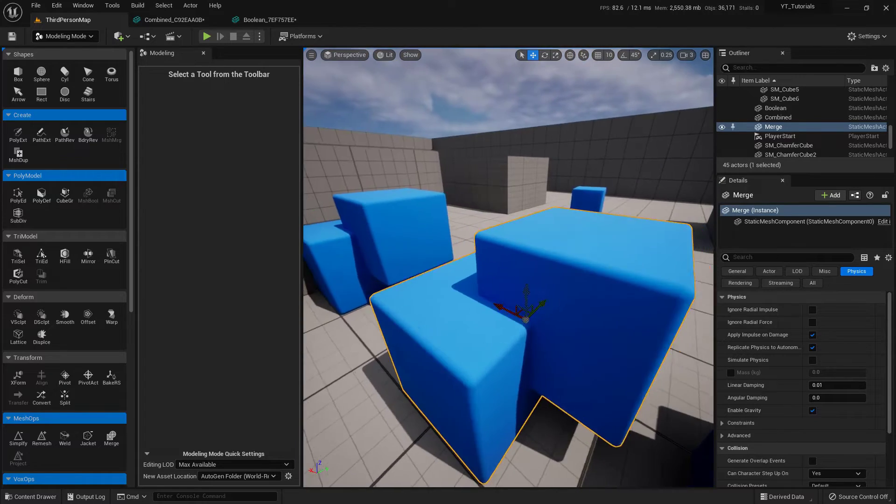
{"action": "key", "text": "w"}
{"action": "right_click_drag", "start_coordinate": [474, 212], "coordinate": [474, 229]}
{"action": "right_click_drag", "start_coordinate": [453, 286], "coordinate": [464, 275]}
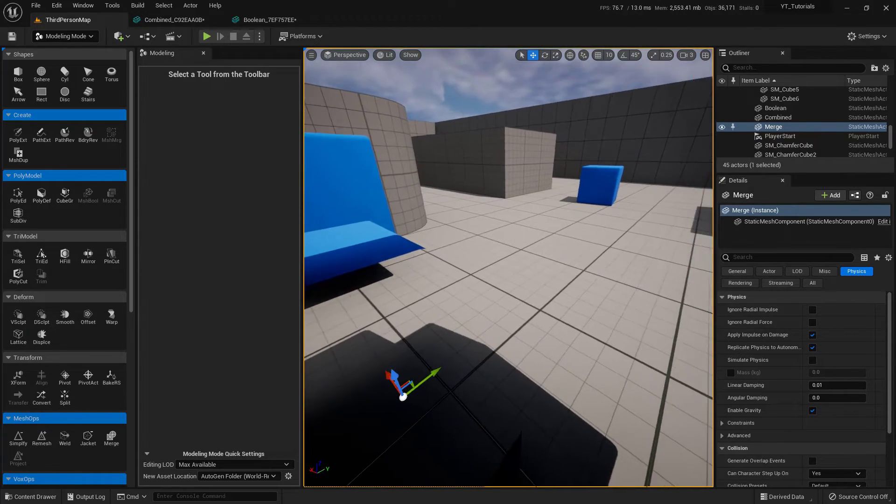
{"action": "key", "text": "f"}
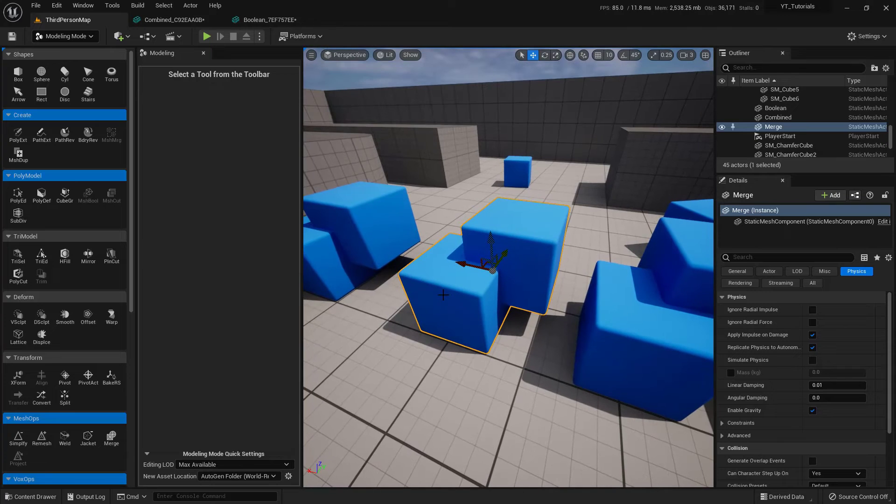
- Open the Merge mesh asset and display its UV Channel 0 layout
{"action": "key", "text": "ctrl+e"}
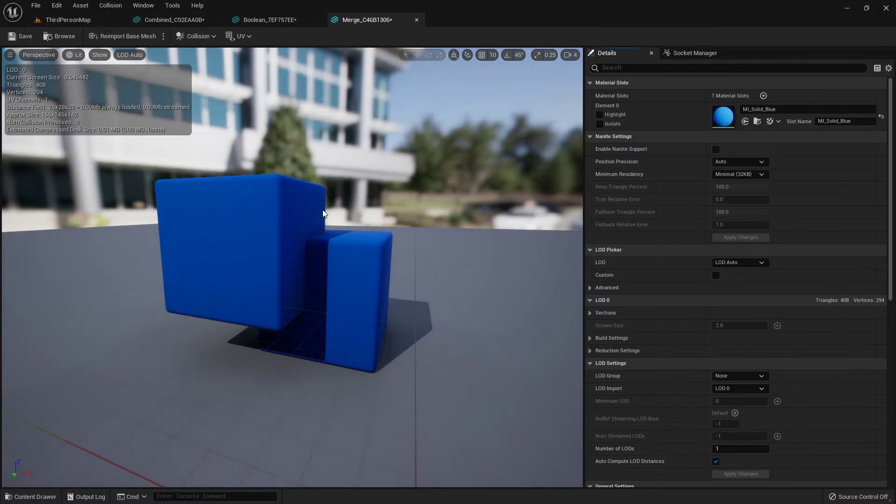
{"action": "left_click", "coordinate": [241, 37]}
{"action": "left_click", "coordinate": [243, 67]}
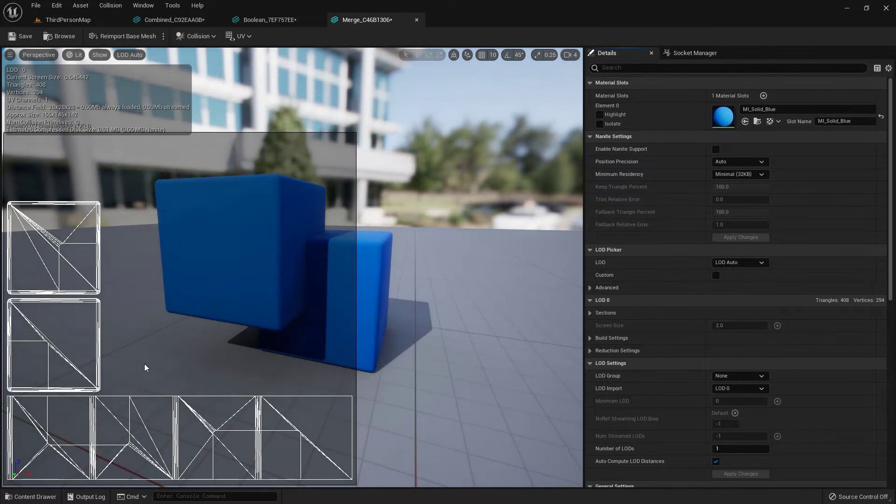
- Close the Merge, Boolean and Combined asset editors, and move the Merge mesh across the floor to just behind the Boolean mesh
{"action": "left_click", "coordinate": [417, 20]}
{"action": "left_click", "coordinate": [318, 20]}
{"action": "left_click", "coordinate": [219, 19]}
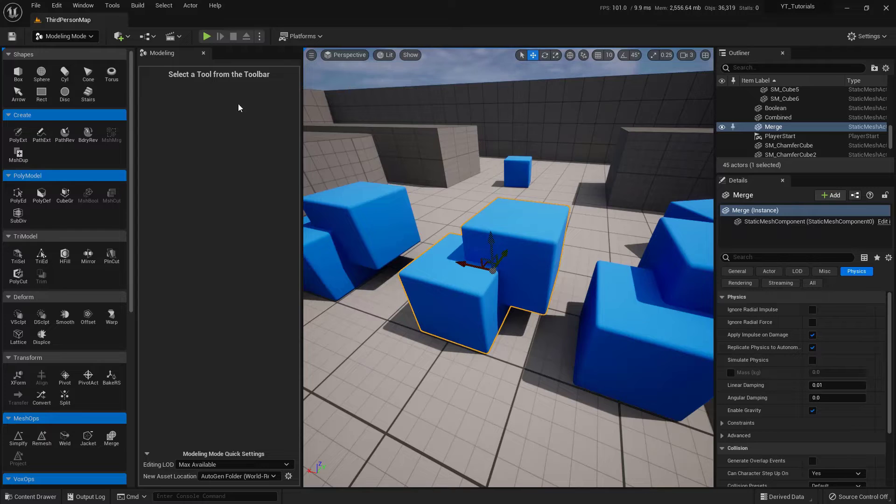
{"action": "key", "text": "f"}
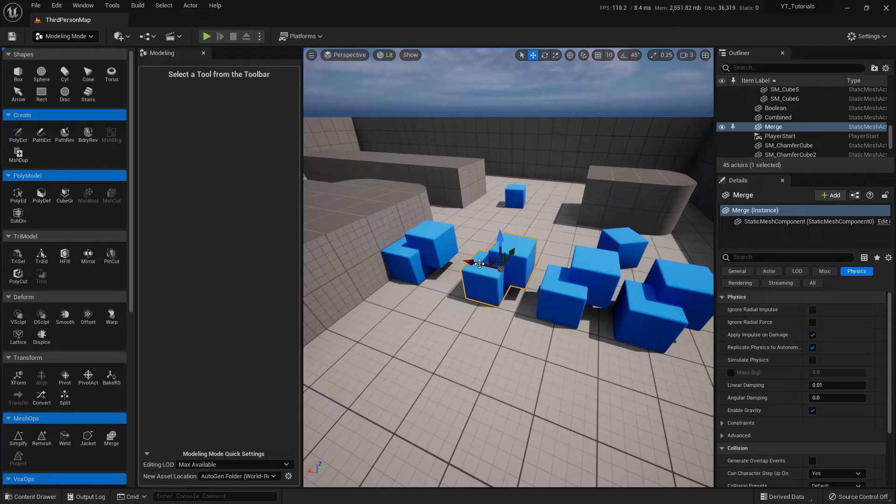
{"action": "mouse_move", "coordinate": [495, 262]}
{"action": "left_mouse_down"}
{"action": "mouse_move", "coordinate": [566, 241]}
{"action": "mouse_move", "coordinate": [481, 271]}
{"action": "left_mouse_up"}
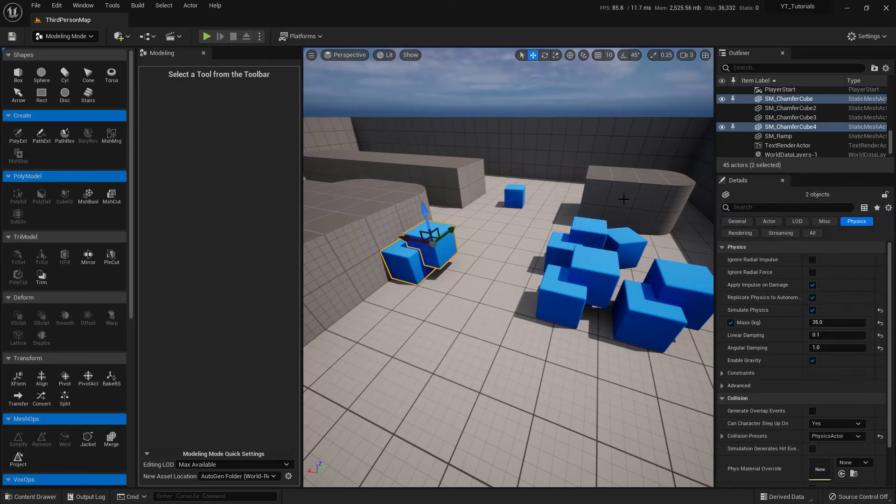
- Voxel Merge the two original cubes with Voxel Count 128, Mesh Adaptivity 0.001 and Keep Inputs, checking the preview's edges before accepting
{"action": "scroll", "coordinate": [69, 342], "scroll_direction": "down", "scroll_amount": 5}
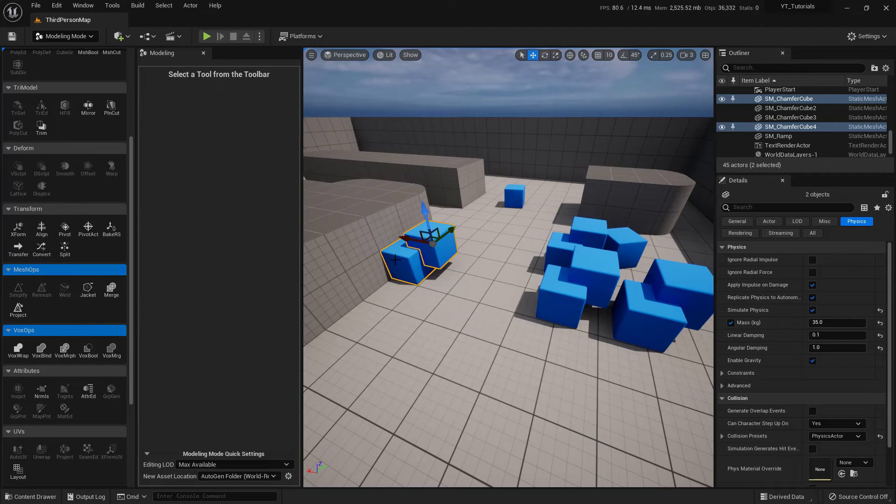
{"action": "left_click", "coordinate": [111, 349]}
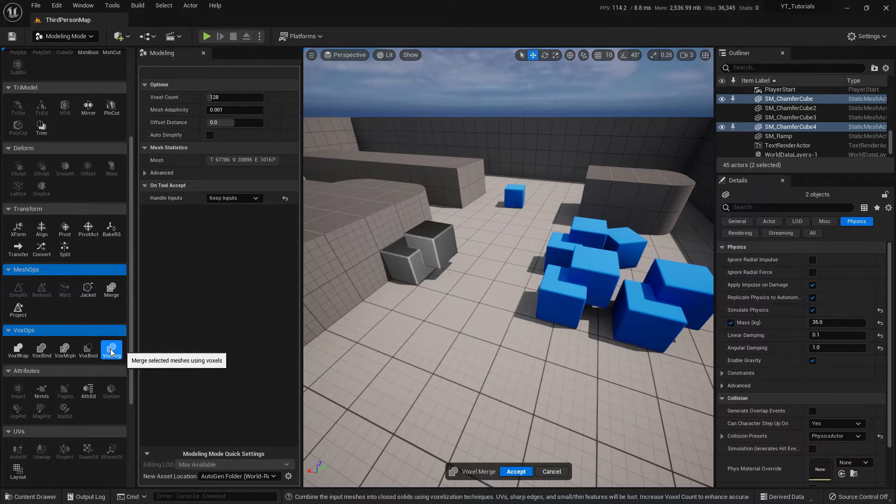
{"action": "right_click_drag", "start_coordinate": [415, 304], "coordinate": [415, 305]}
{"action": "key", "text": "w"}
{"action": "right_click_drag", "start_coordinate": [474, 274], "coordinate": [474, 274]}
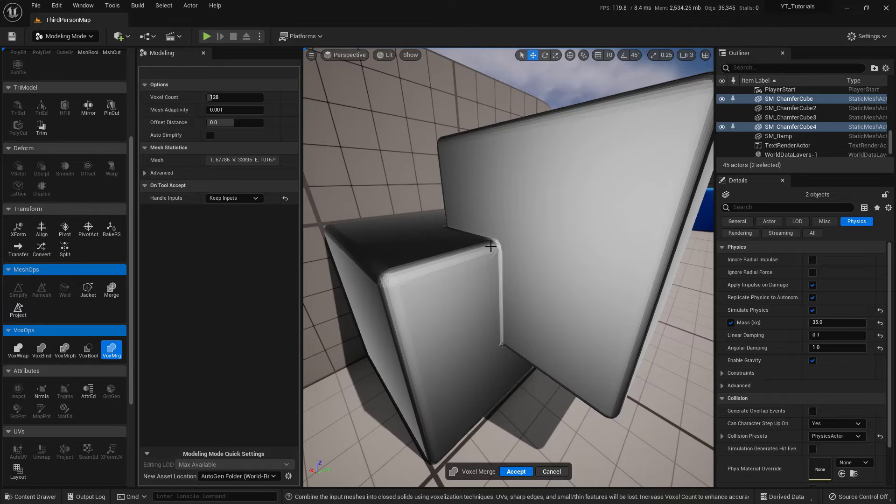
{"action": "right_click_drag", "start_coordinate": [482, 230], "coordinate": [482, 230]}
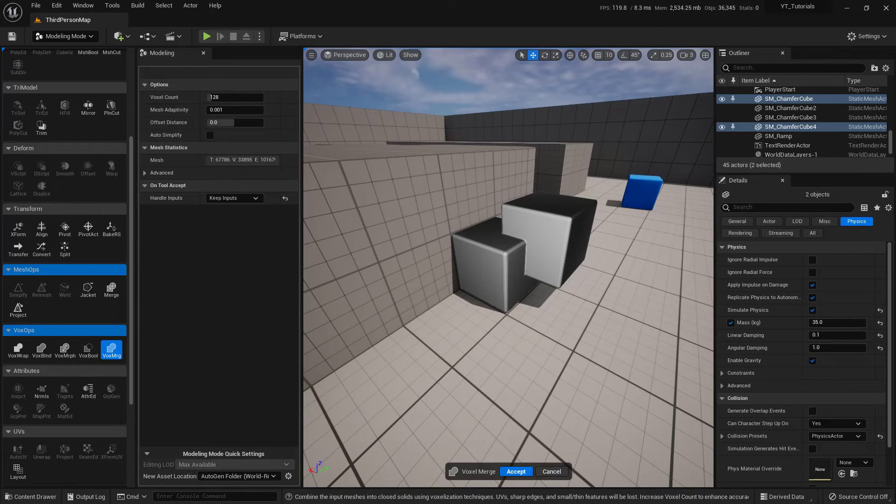
{"action": "left_click", "coordinate": [235, 97]}
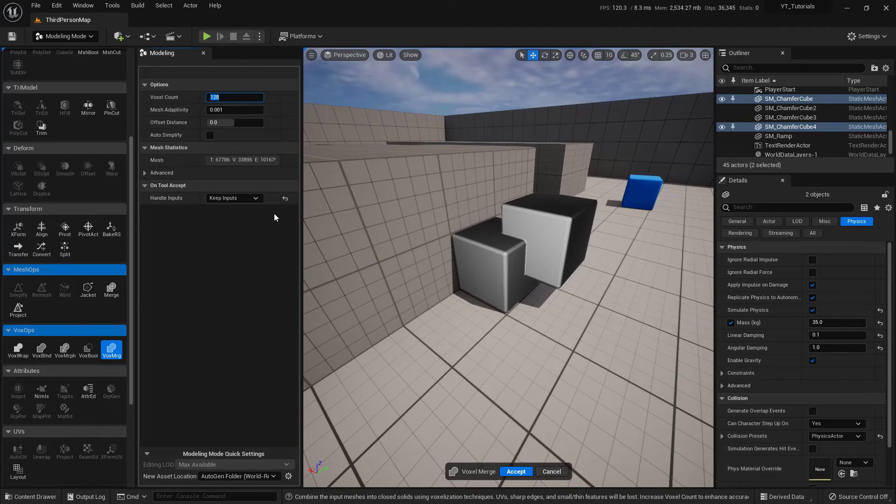
{"action": "left_click", "coordinate": [521, 468]}
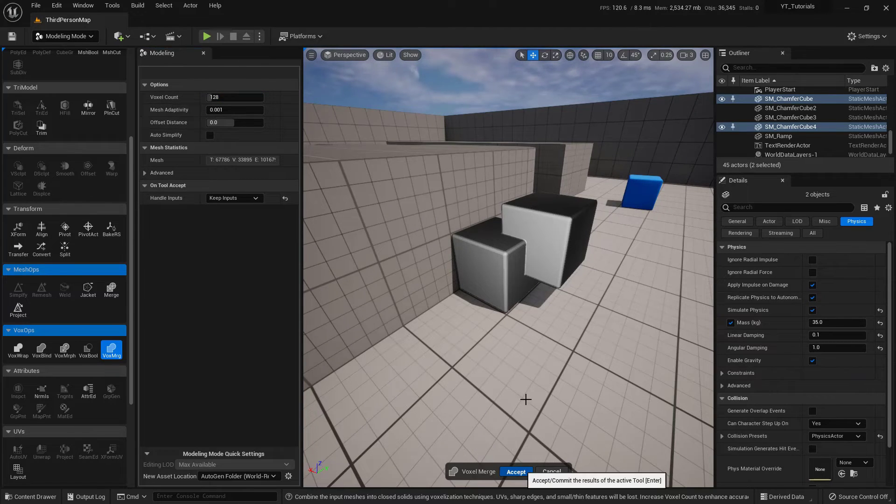
- Move the voxel-merged mesh off the original cubes onto the open floor beside them
{"action": "left_click_drag", "start_coordinate": [502, 240], "coordinate": [616, 279]}
{"action": "right_click_drag", "start_coordinate": [616, 278], "coordinate": [682, 279]}
{"action": "right_click_drag", "start_coordinate": [471, 247], "coordinate": [412, 215]}
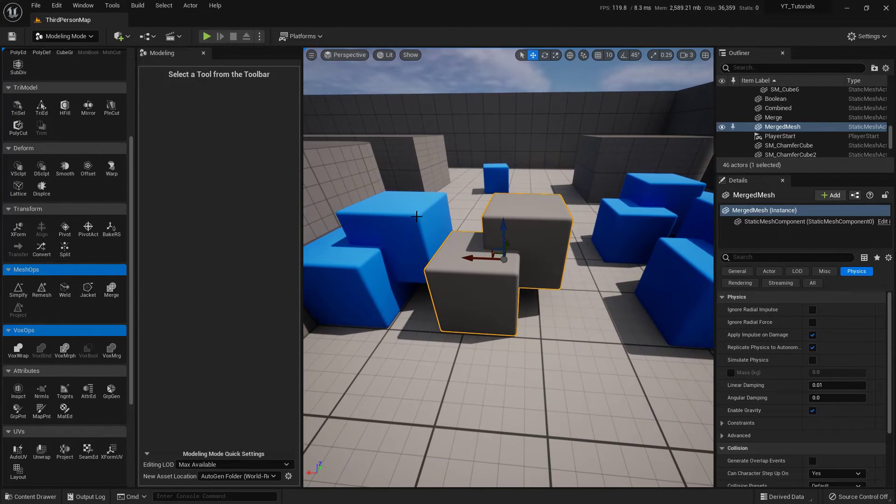
- Examine the voxel-merged mesh's density and interior in Wireframe view, and return the viewport to Lit
{"action": "left_click", "coordinate": [386, 56]}
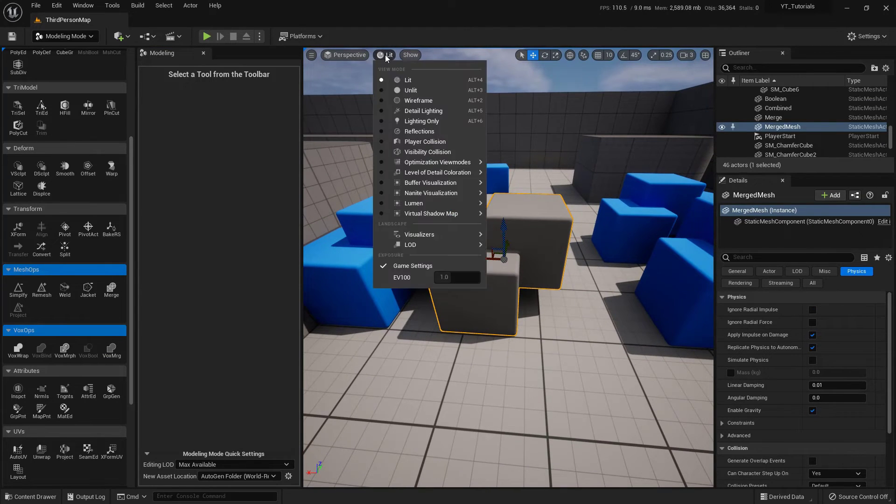
{"action": "left_click", "coordinate": [413, 100]}
{"action": "right_click_drag", "start_coordinate": [465, 301], "coordinate": [443, 277]}
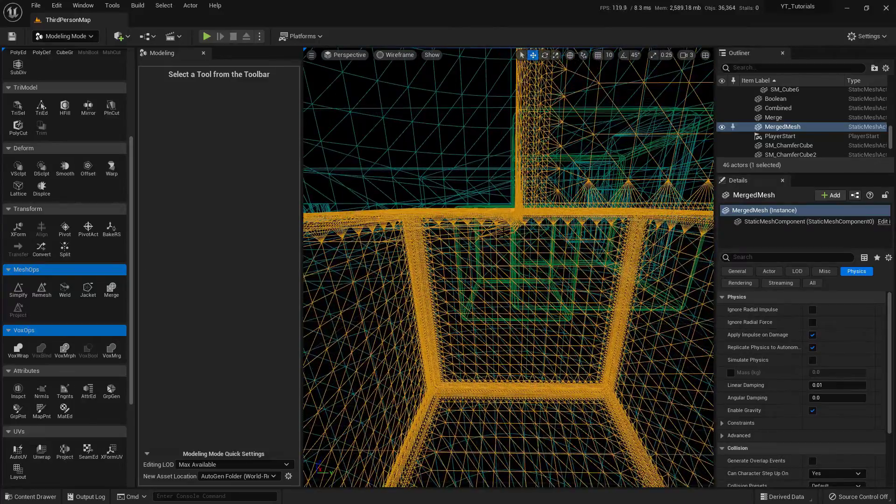
{"action": "left_click", "coordinate": [399, 55]}
{"action": "left_click", "coordinate": [405, 75]}
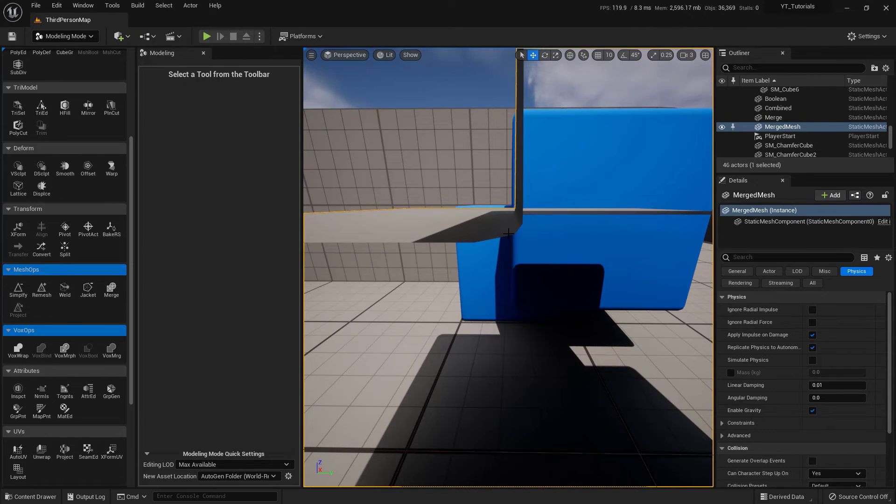
{"action": "right_click_drag", "start_coordinate": [479, 248], "coordinate": [541, 277]}
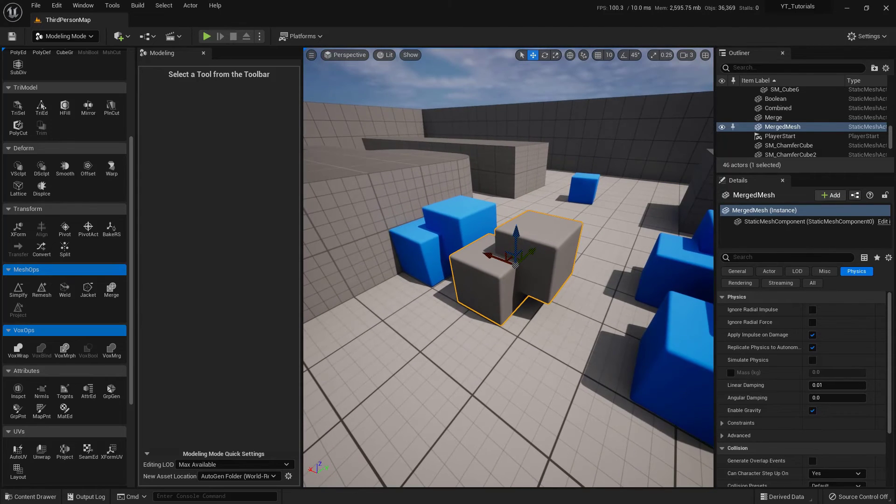
- Open the voxel-merged mesh's asset, display its UV Channel 0 layout, and close the asset editor
{"action": "double_click", "coordinate": [491, 273]}
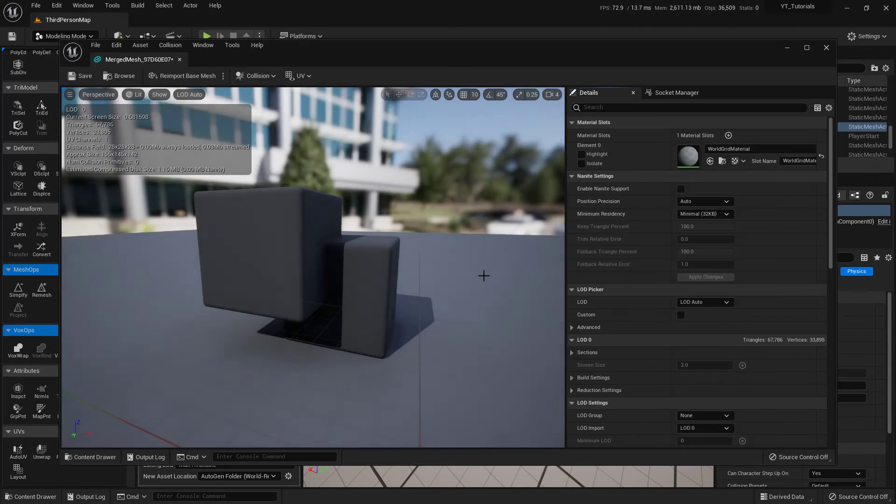
{"action": "left_click", "coordinate": [295, 77]}
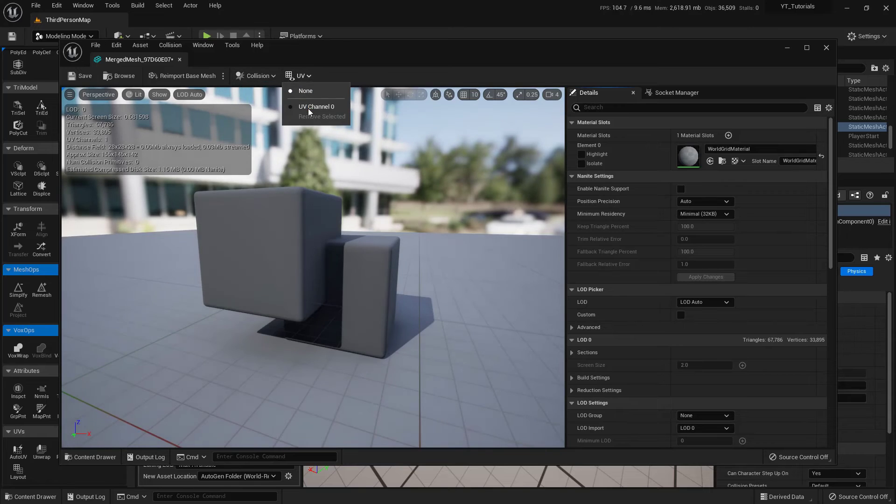
{"action": "left_click", "coordinate": [309, 109]}
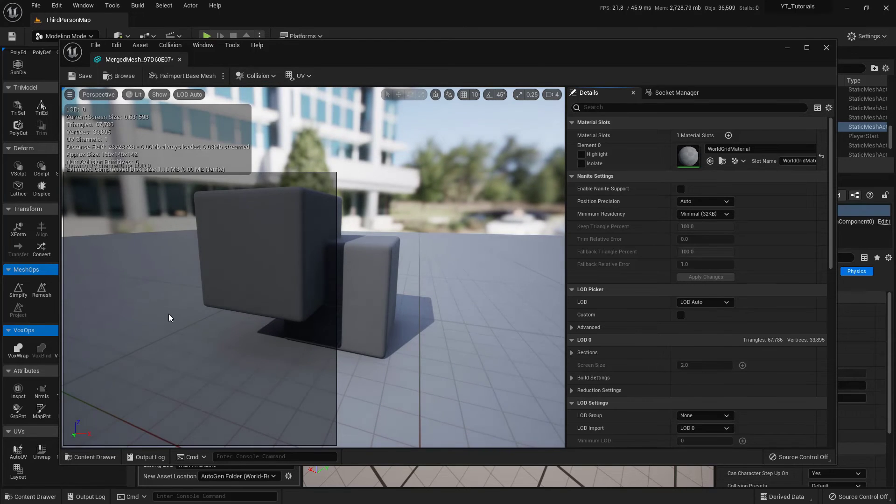
{"action": "left_click", "coordinate": [179, 58]}
{"action": "key", "text": "s"}
{"action": "right_click_drag", "start_coordinate": [490, 329], "coordinate": [511, 325]}
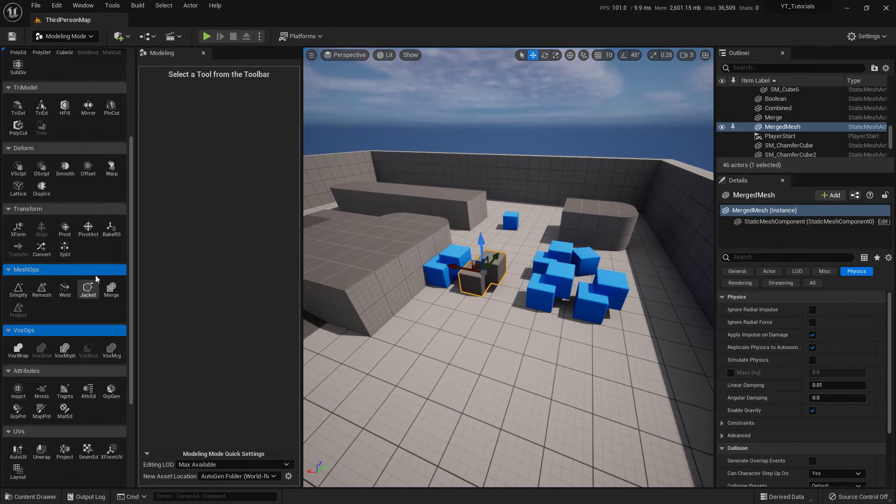
{"action": "scroll", "coordinate": [92, 256], "scroll_direction": "up", "scroll_amount": 5}
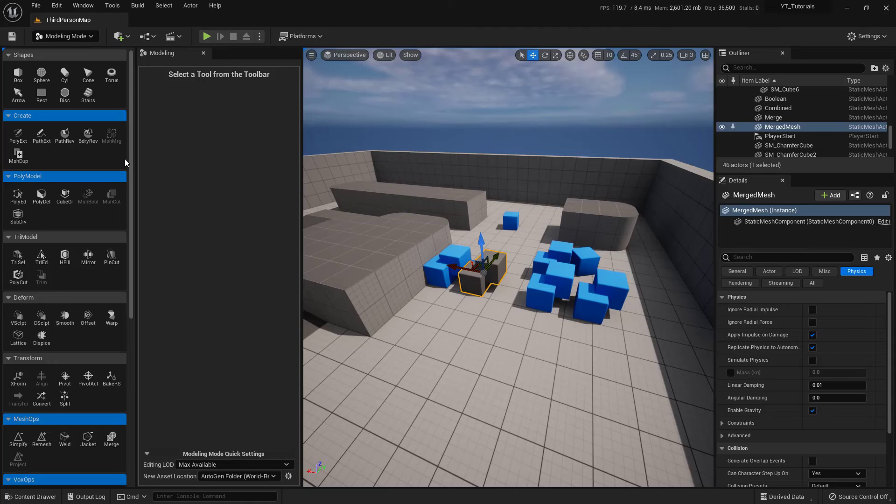